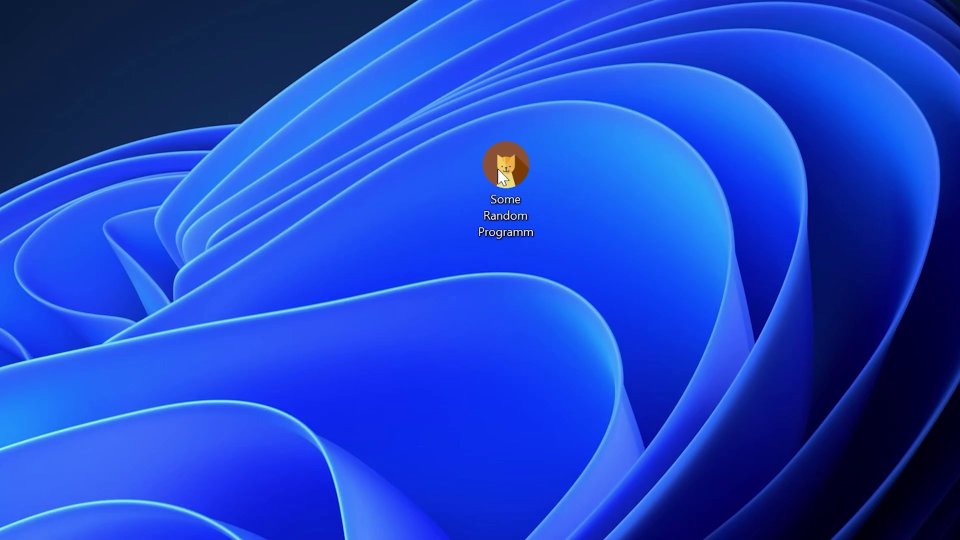
Step: Launch Some Random Programm from the desktop to trigger the missing m2000twn.dll error
{"action": "double_click", "coordinate": [516, 162]}
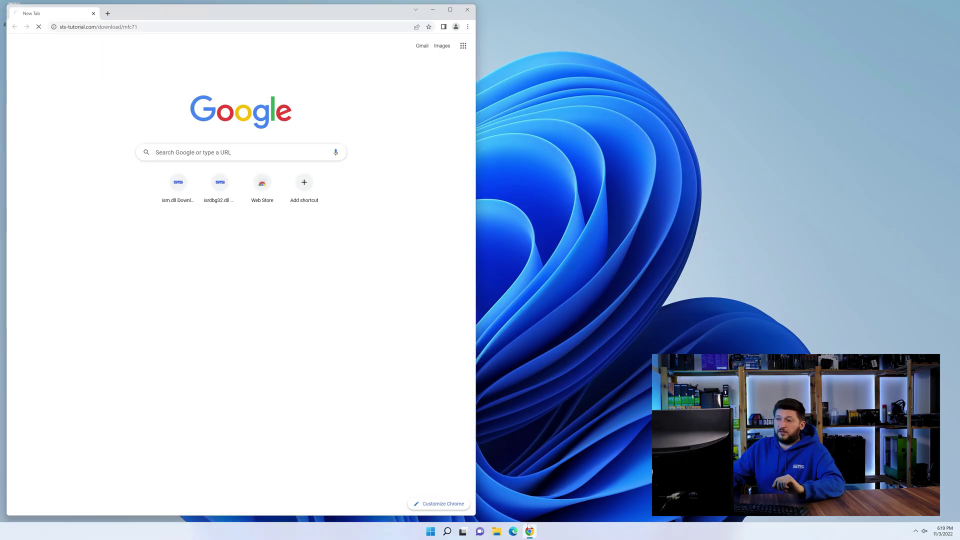
Step: Download the 32-bit mfc71.dll zip from the bottom of the STS Tutorial page
{"action": "scroll", "coordinate": [210, 403], "scroll_direction": "down", "scroll_amount": 15}
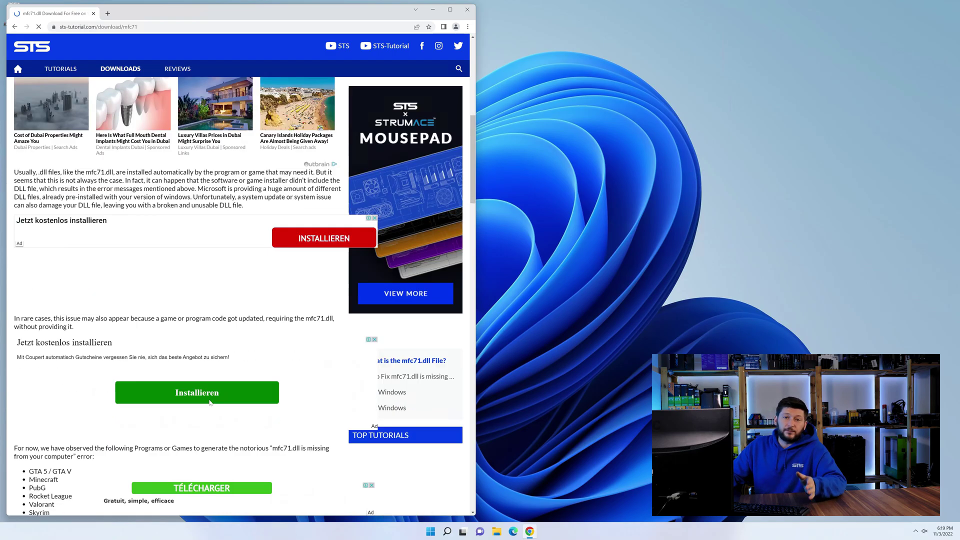
{"action": "scroll", "coordinate": [210, 402], "scroll_direction": "down", "scroll_amount": 15}
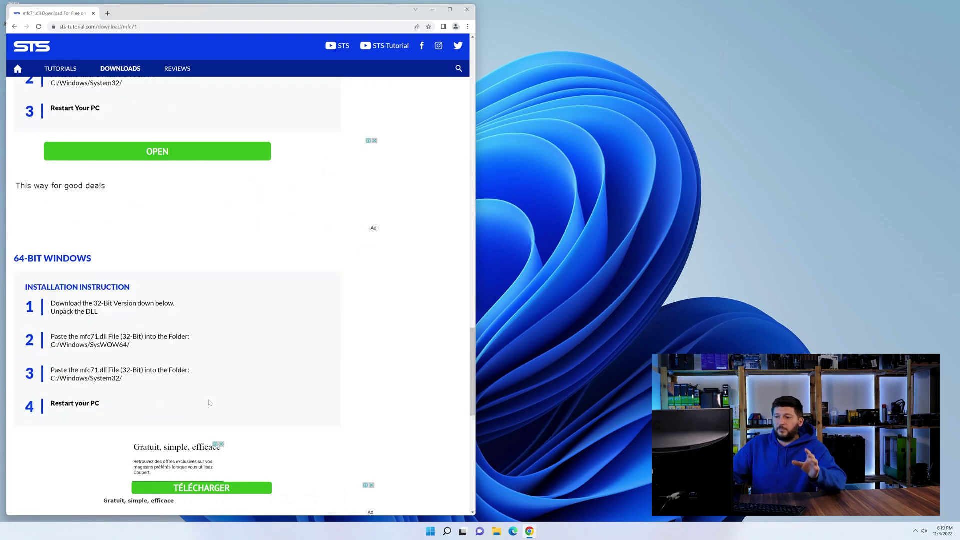
{"action": "scroll", "coordinate": [210, 402], "scroll_direction": "down", "scroll_amount": 3}
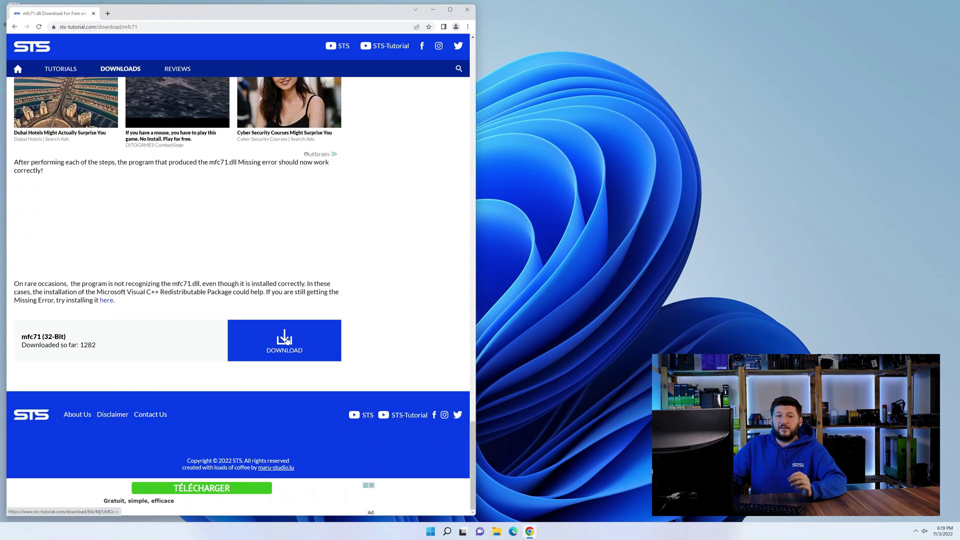
{"action": "left_click", "coordinate": [286, 340]}
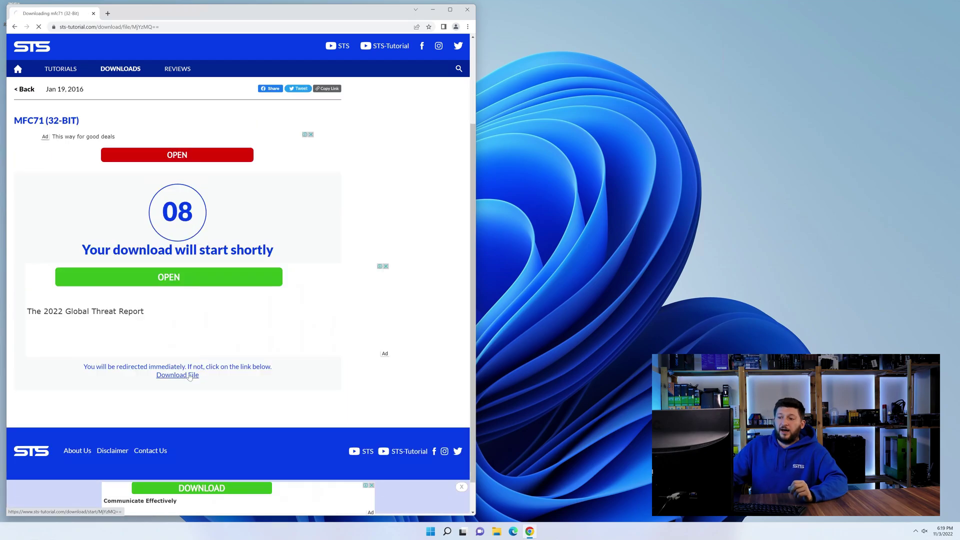
{"action": "left_click", "coordinate": [190, 376]}
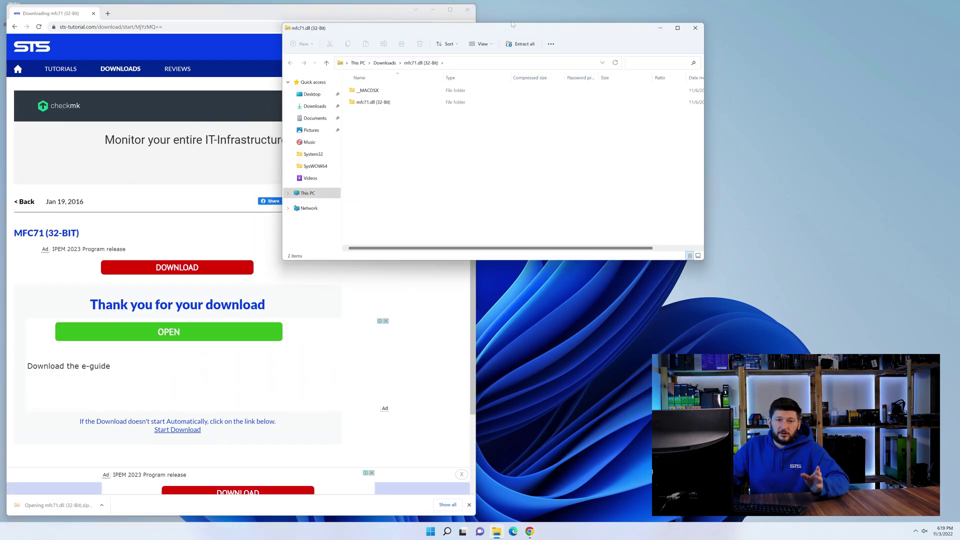
Step: Place the zip window below a second Explorer window opened to C:\Windows
{"action": "left_click", "coordinate": [432, 9]}
{"action": "left_click_drag", "start_coordinate": [450, 28], "coordinate": [451, 272]}
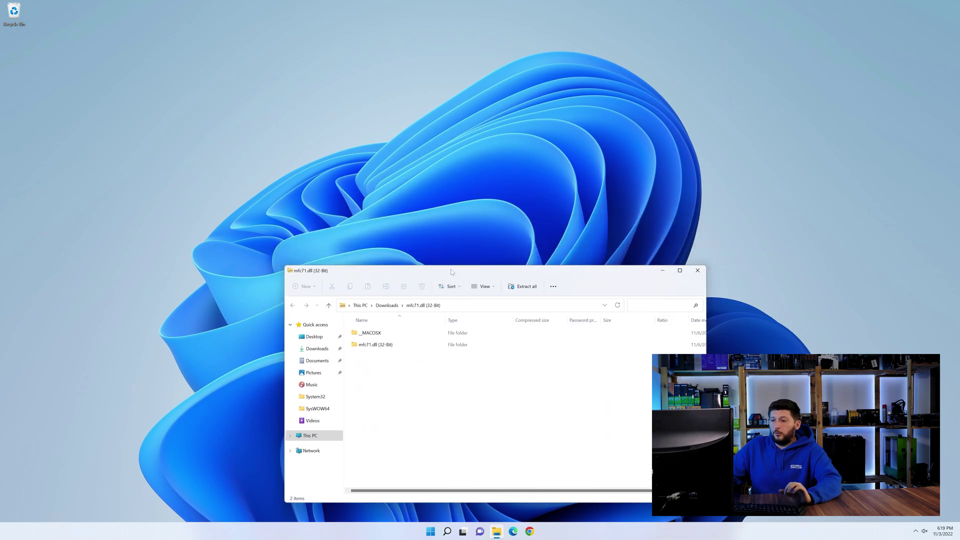
{"action": "left_click", "coordinate": [495, 532]}
{"action": "left_click", "coordinate": [471, 279]}
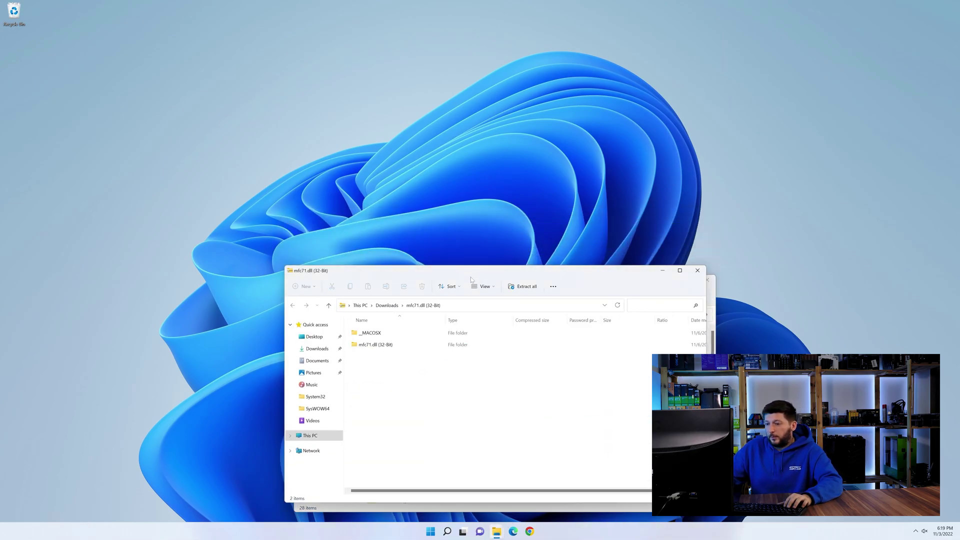
{"action": "left_click", "coordinate": [711, 296]}
{"action": "left_click_drag", "start_coordinate": [450, 271], "coordinate": [438, 10]}
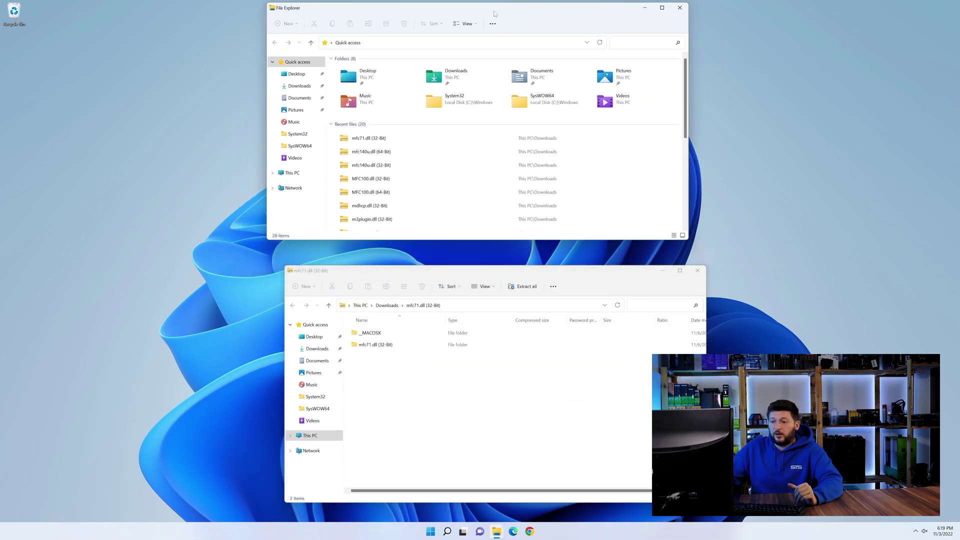
{"action": "left_click", "coordinate": [309, 177]}
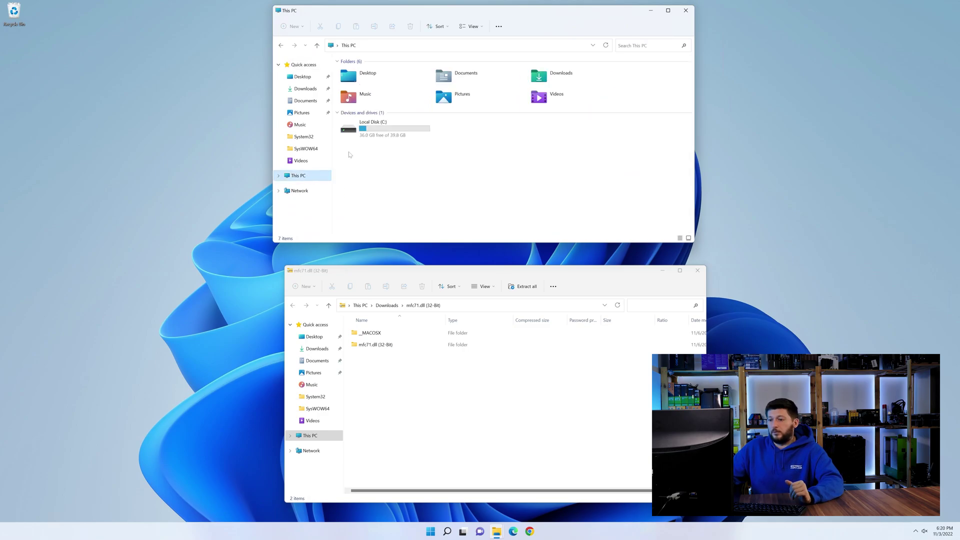
{"action": "double_click", "coordinate": [386, 132]}
{"action": "double_click", "coordinate": [383, 143]}
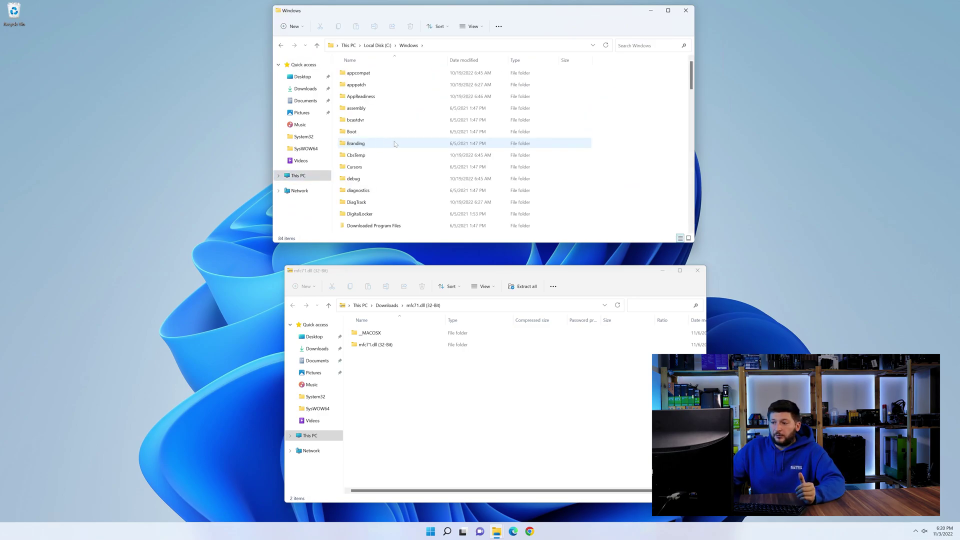
Step: Copy MFC71.DLL from the zip's mfc71.dll (32-Bit) folder into System32 and SysWOW64
{"action": "scroll", "coordinate": [395, 144], "scroll_direction": "down", "scroll_amount": 8}
{"action": "scroll", "coordinate": [390, 146], "scroll_direction": "down", "scroll_amount": 9}
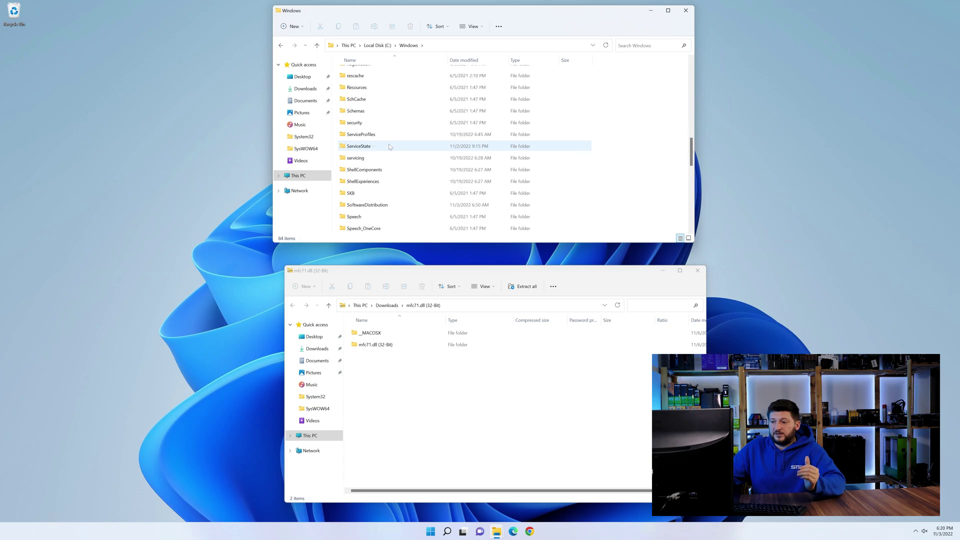
{"action": "scroll", "coordinate": [392, 149], "scroll_direction": "down", "scroll_amount": 1}
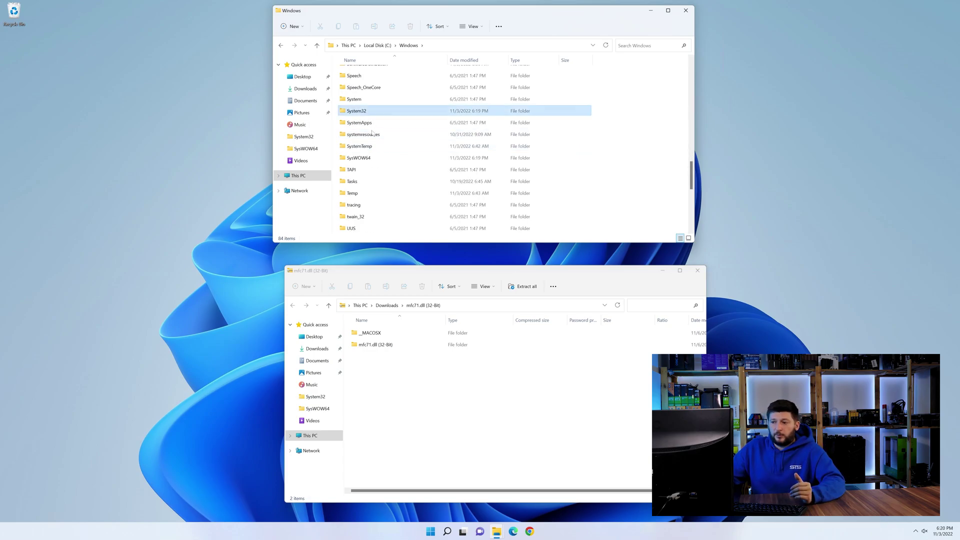
{"action": "left_click", "coordinate": [358, 158]}
{"action": "left_click", "coordinate": [366, 111]}
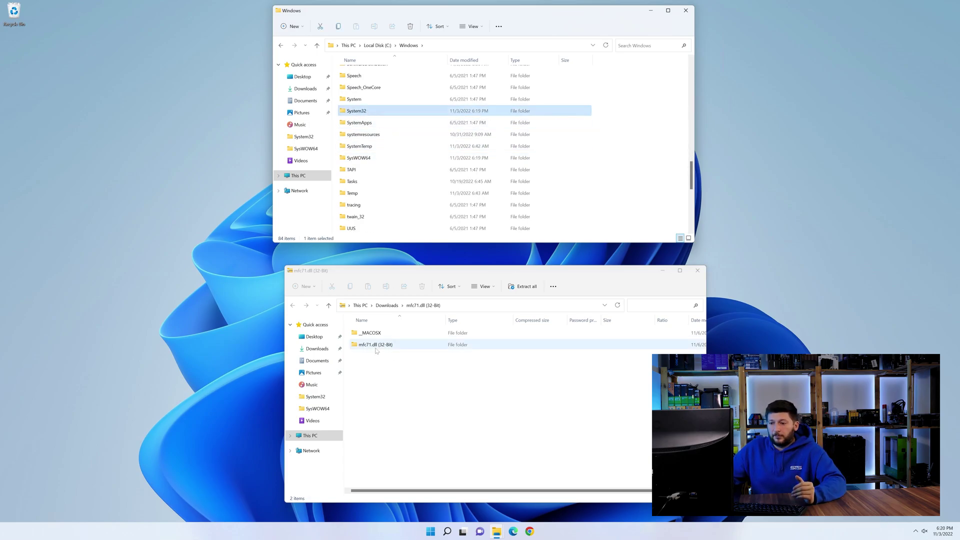
{"action": "double_click", "coordinate": [375, 344]}
{"action": "left_click_drag", "start_coordinate": [375, 346], "coordinate": [366, 112]}
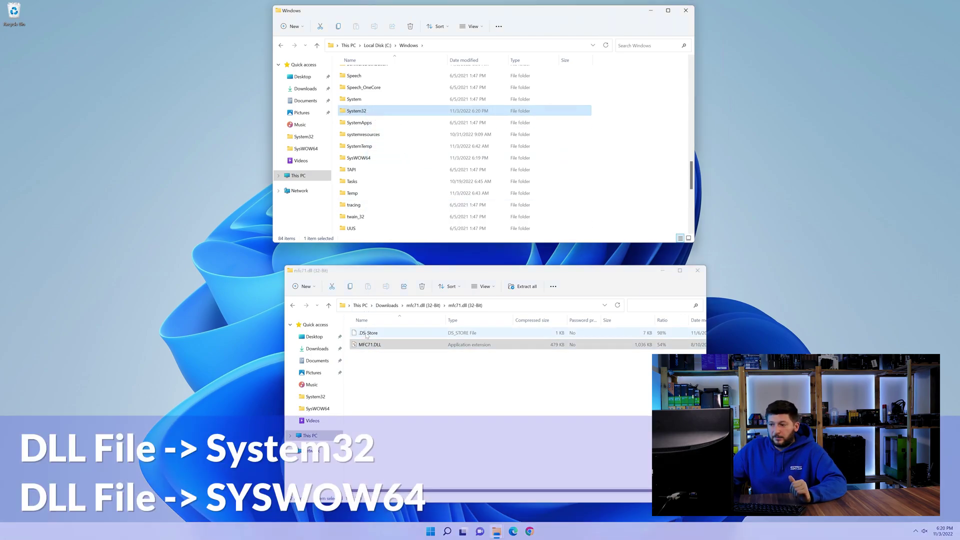
{"action": "left_click_drag", "start_coordinate": [370, 345], "coordinate": [379, 150]}
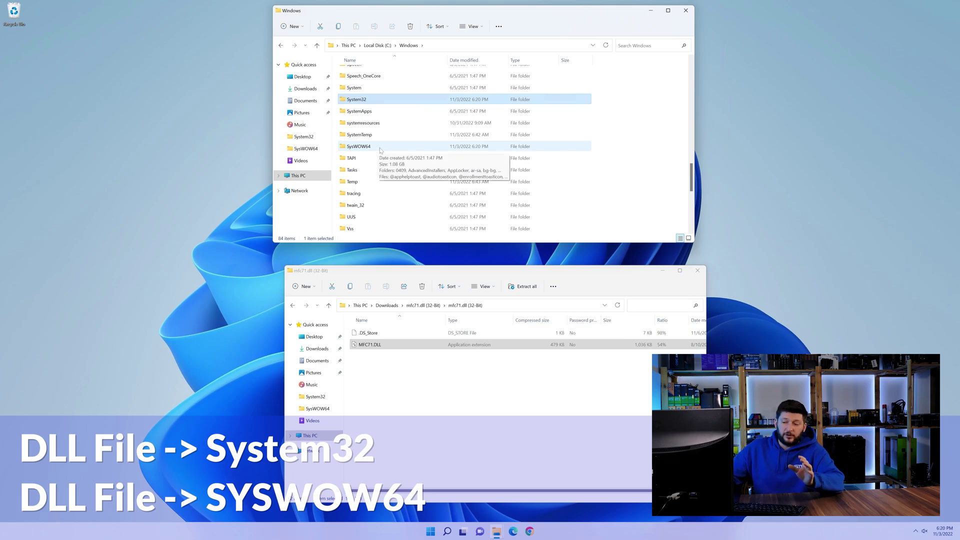
{"action": "left_click", "coordinate": [686, 10]}
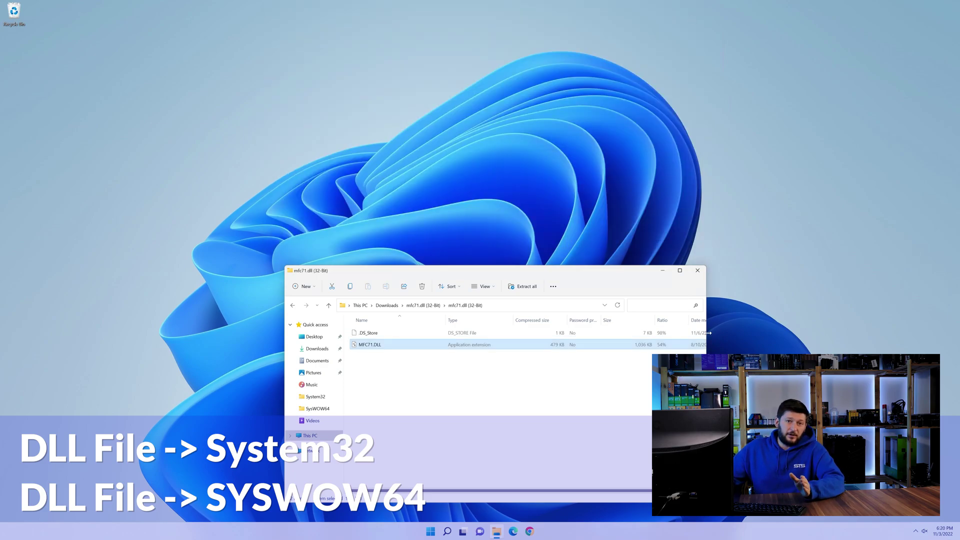
Step: Close the zip folder window in File Explorer
{"action": "left_click", "coordinate": [698, 271]}
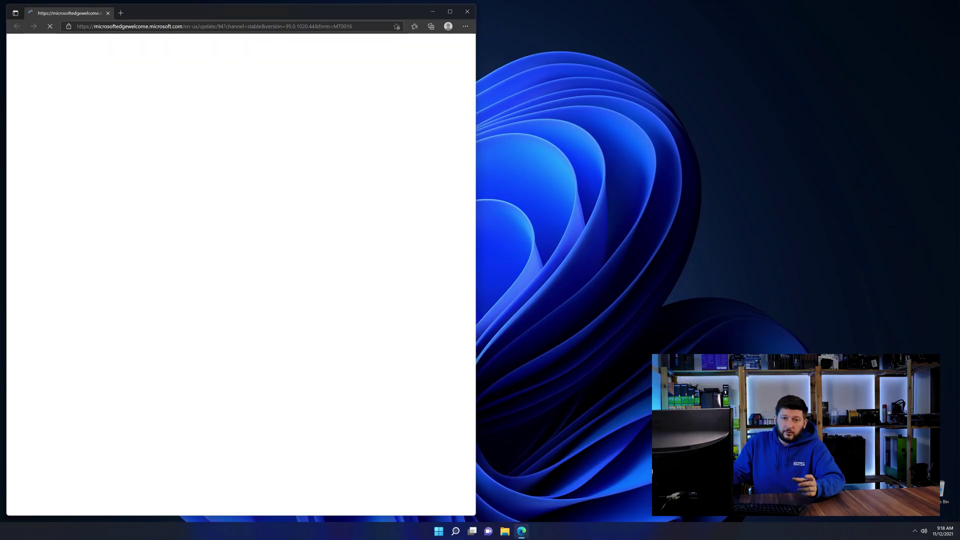
Step: Load the sts-tutorial.com Visual C++ 2019 Redistributable page and scroll to its 64-bit and 32-bit downloads
{"action": "left_click", "coordinate": [265, 26]}
{"action": "type", "text": "https://www.sts-tutorial.com/download/credistributable2019"}
{"action": "key", "text": "Return"}
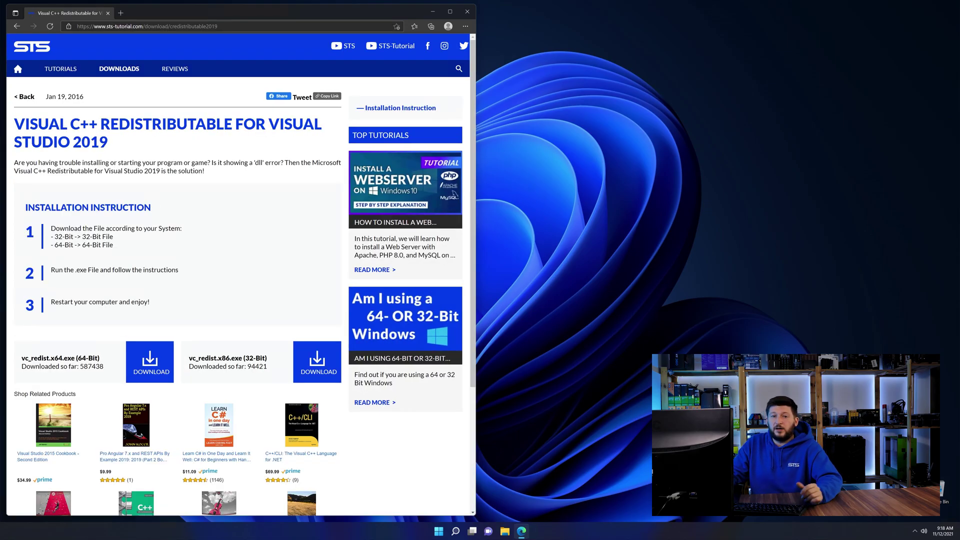
{"action": "scroll", "coordinate": [171, 329], "scroll_direction": "down", "scroll_amount": 3}
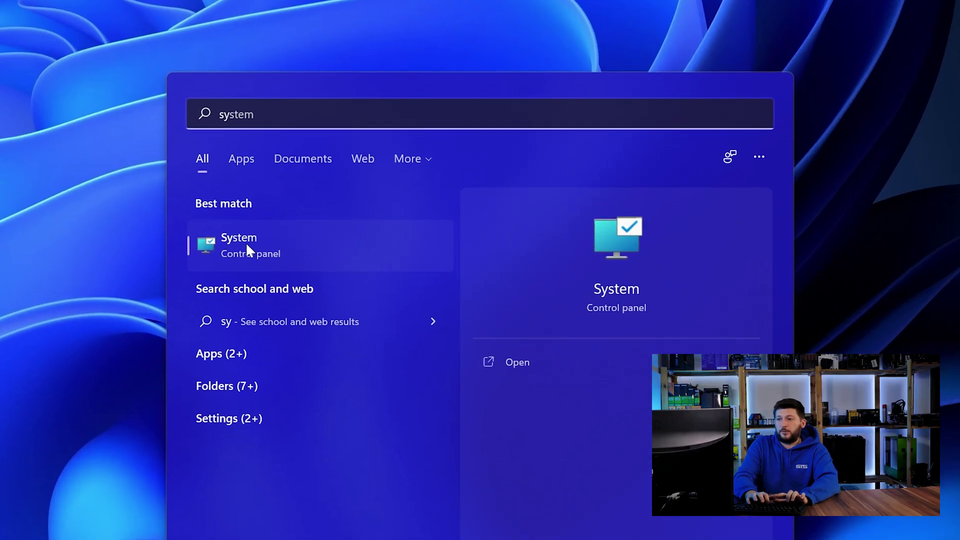
Step: Confirm the PC is 64-bit on the System About page and choose the 64-bit redistributable download
{"action": "left_click", "coordinate": [277, 244]}
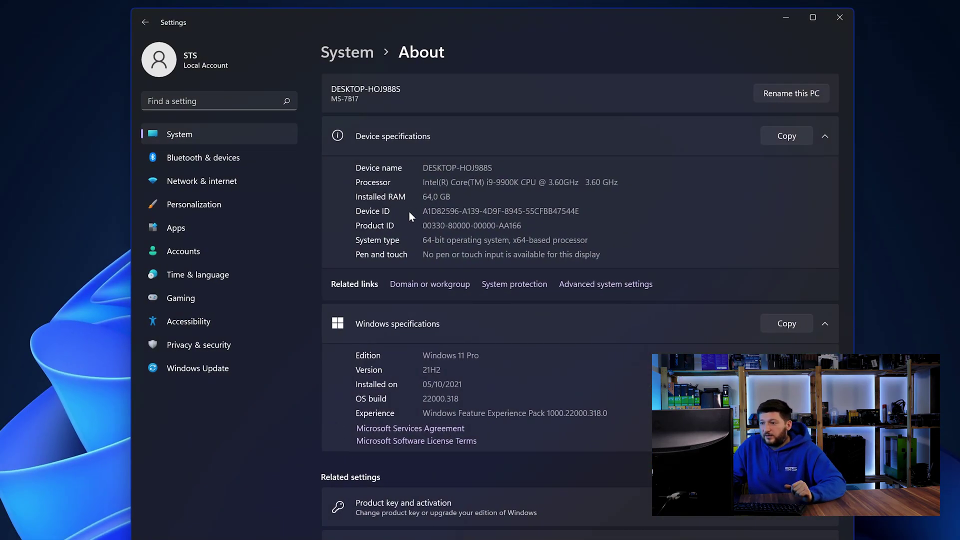
{"action": "left_click_drag", "start_coordinate": [422, 240], "coordinate": [435, 240]}
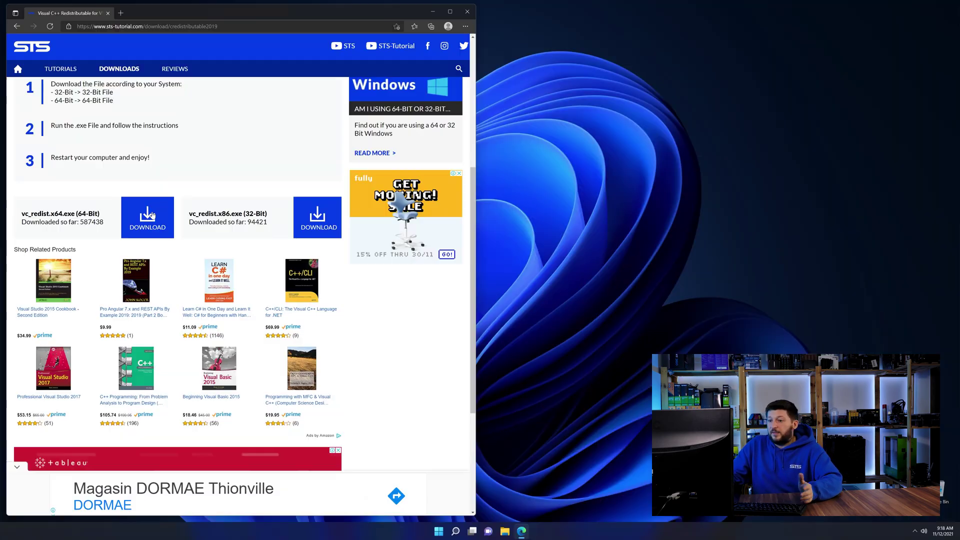
{"action": "left_click", "coordinate": [153, 215]}
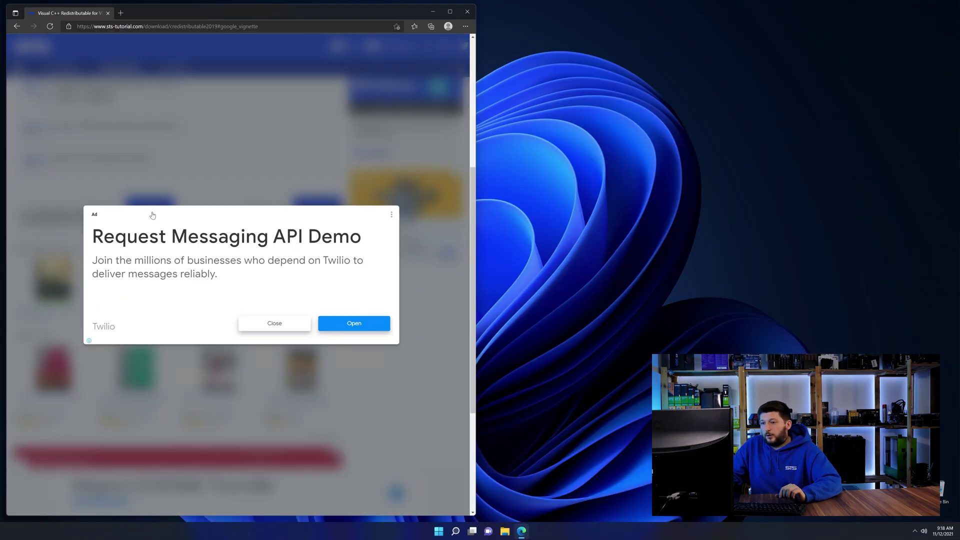
Step: Dismiss the ad, download and run vc_redist.x64.exe, and install the 2015-2019 x64 Redistributable
{"action": "left_click", "coordinate": [274, 323]}
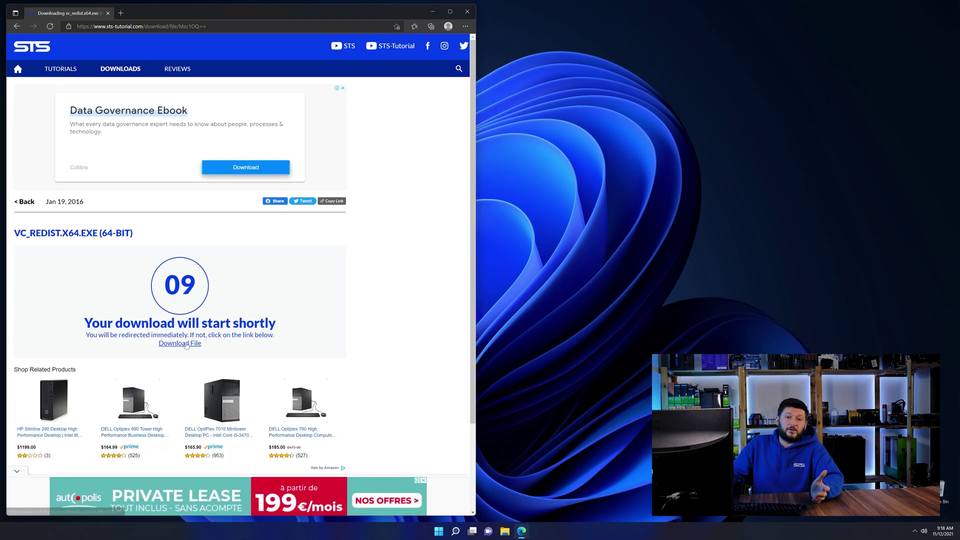
{"action": "left_click", "coordinate": [183, 343]}
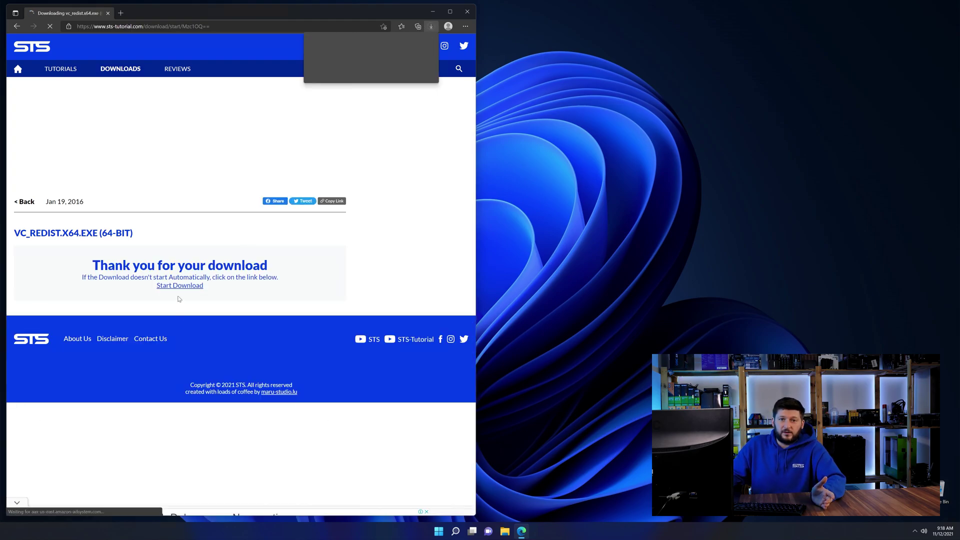
{"action": "left_click", "coordinate": [345, 59]}
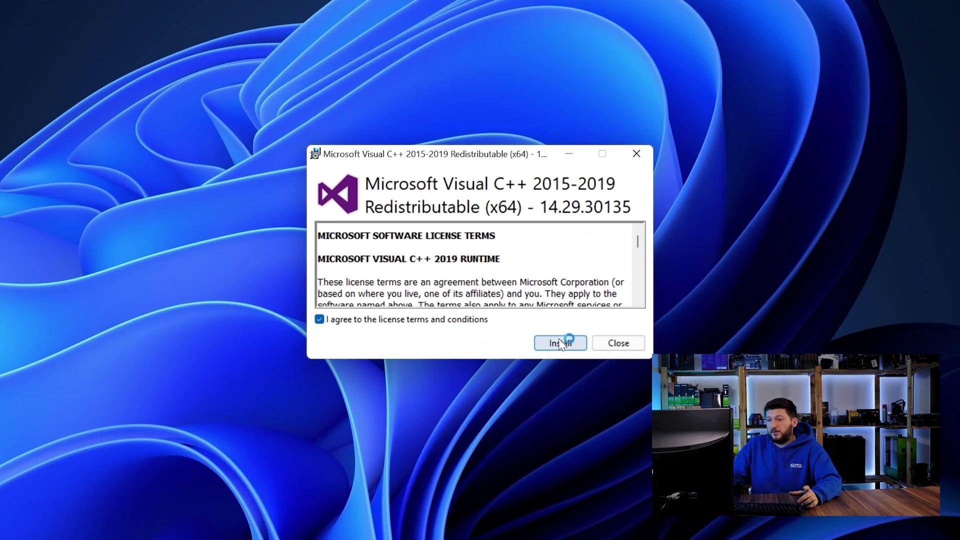
{"action": "left_click", "coordinate": [560, 344]}
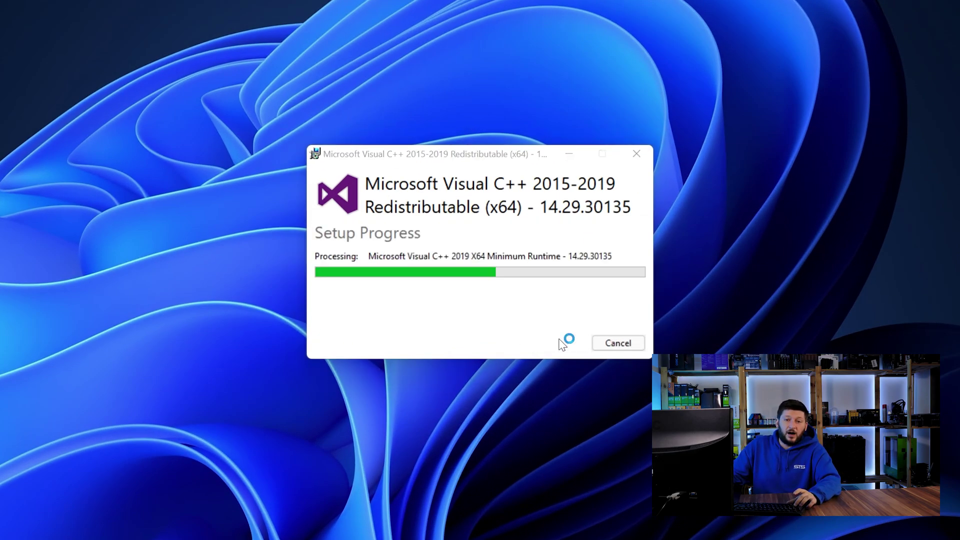